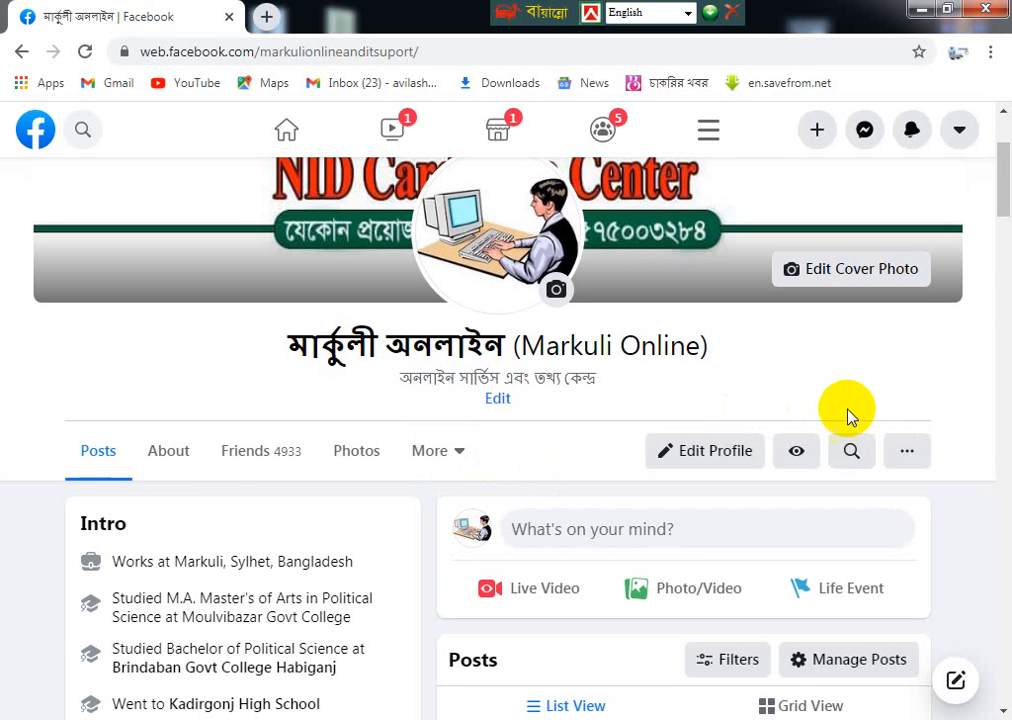
# - Scroll through the Facebook profile posts, then minimize Chrome to reveal the desktop
pyautogui.scroll(-2, 846, 416)
pyautogui.scroll(-6, 831, 433)
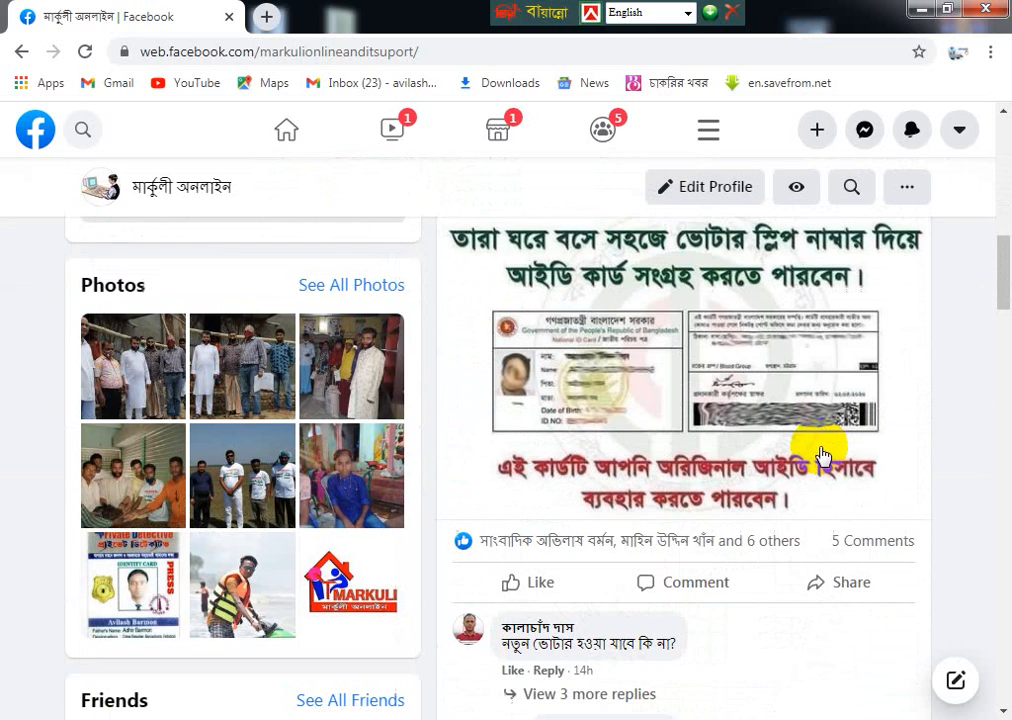
pyautogui.scroll(-3, 688, 538)
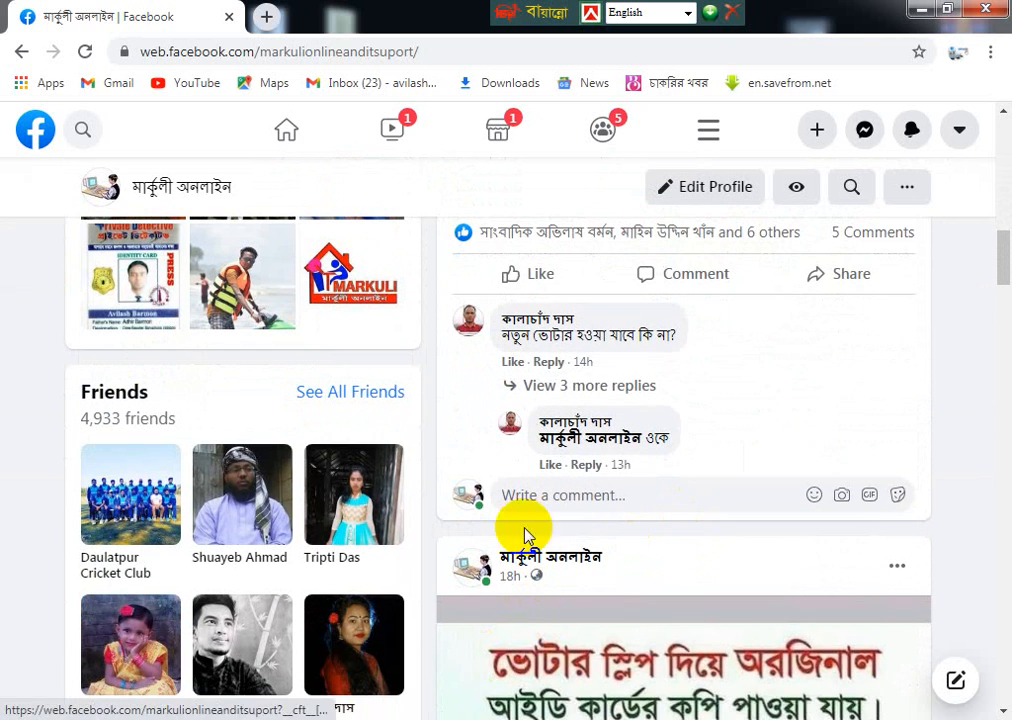
pyautogui.click(919, 9)
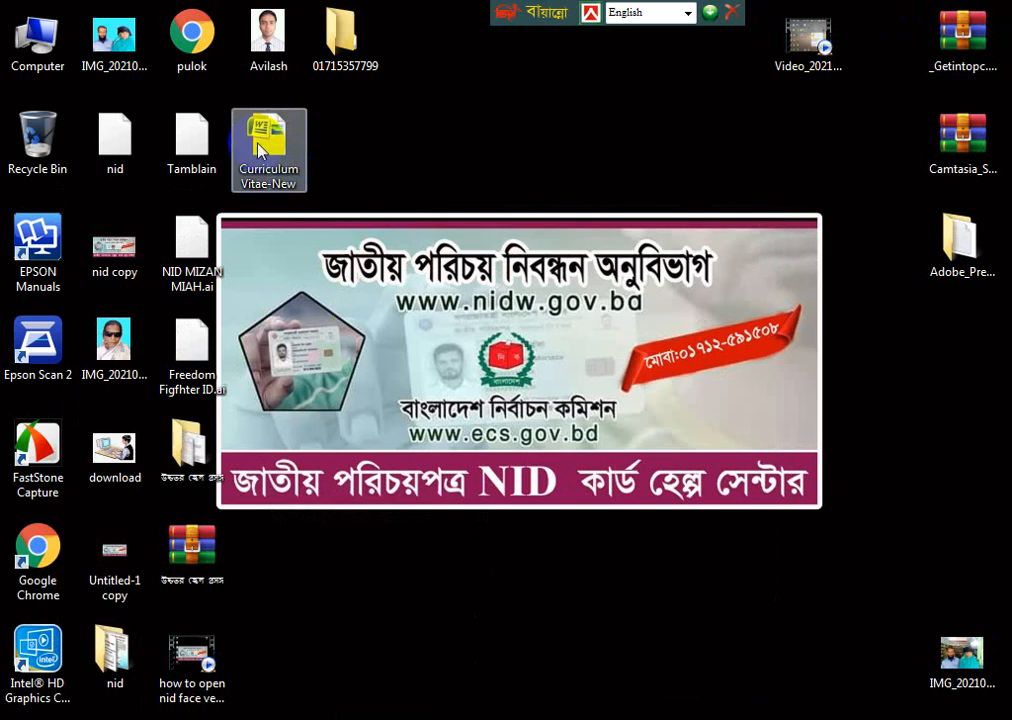
# - Open Curriculum Vitae-New from the desktop and select the current name on the Name line
pyautogui.doubleClick(258, 138)
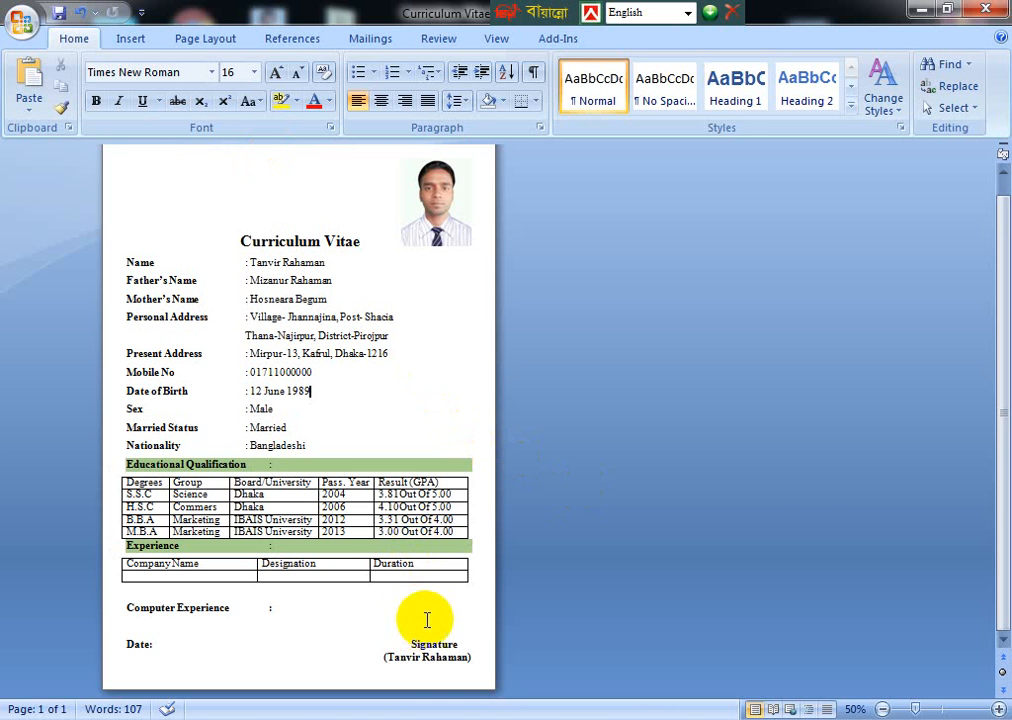
pyautogui.keyDown('ctrl'); pyautogui.scroll(3, 425, 617); pyautogui.keyUp('ctrl')
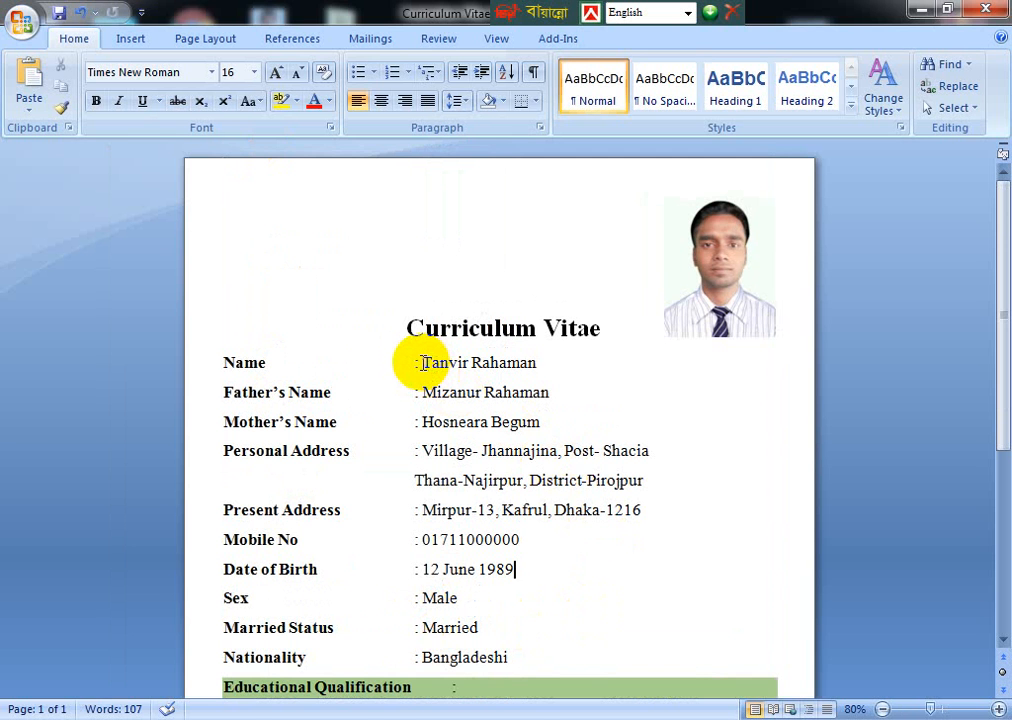
pyautogui.moveTo(423, 362); pyautogui.dragTo(537, 364)
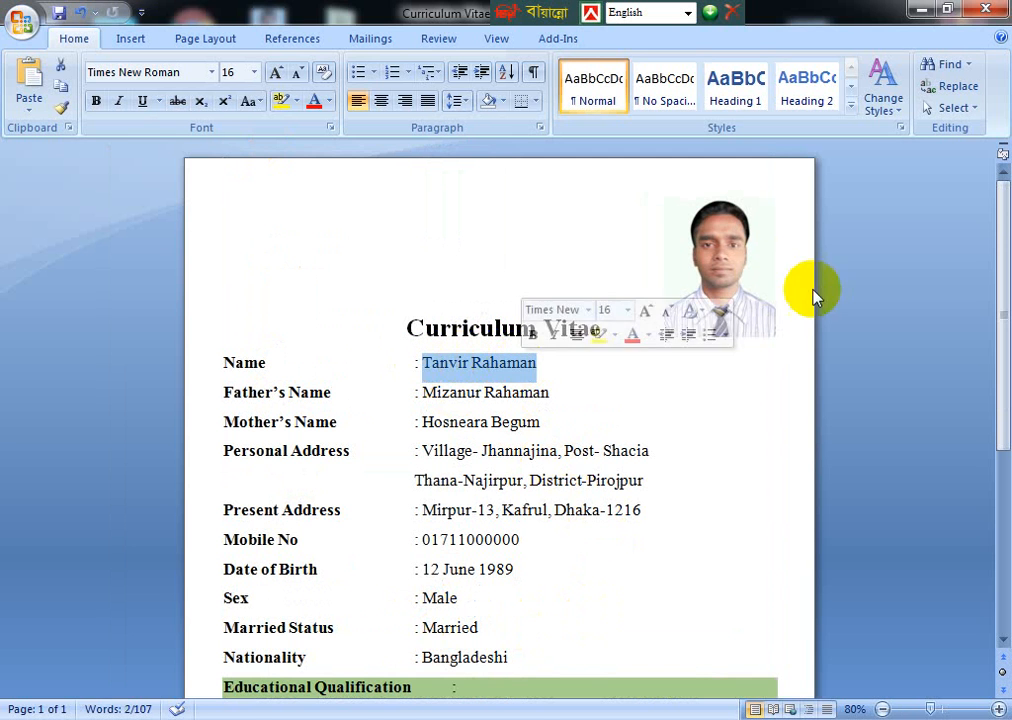
# - Look at the CV photo's formatting options, then reselect the current name on the Name line
pyautogui.click(727, 276)
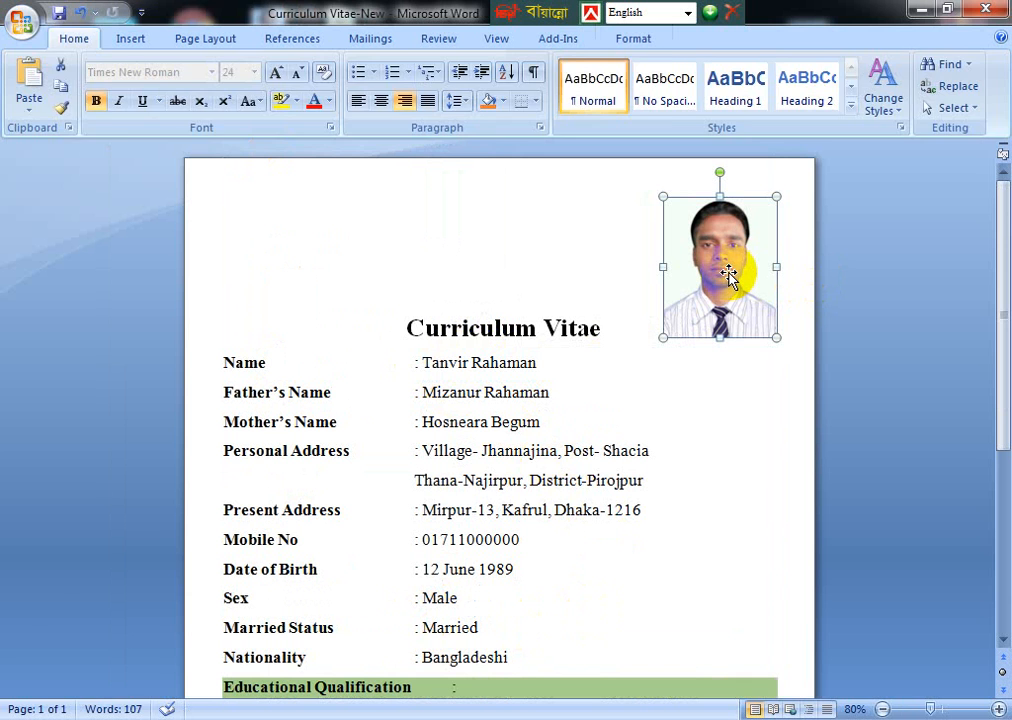
pyautogui.doubleClick(729, 276)
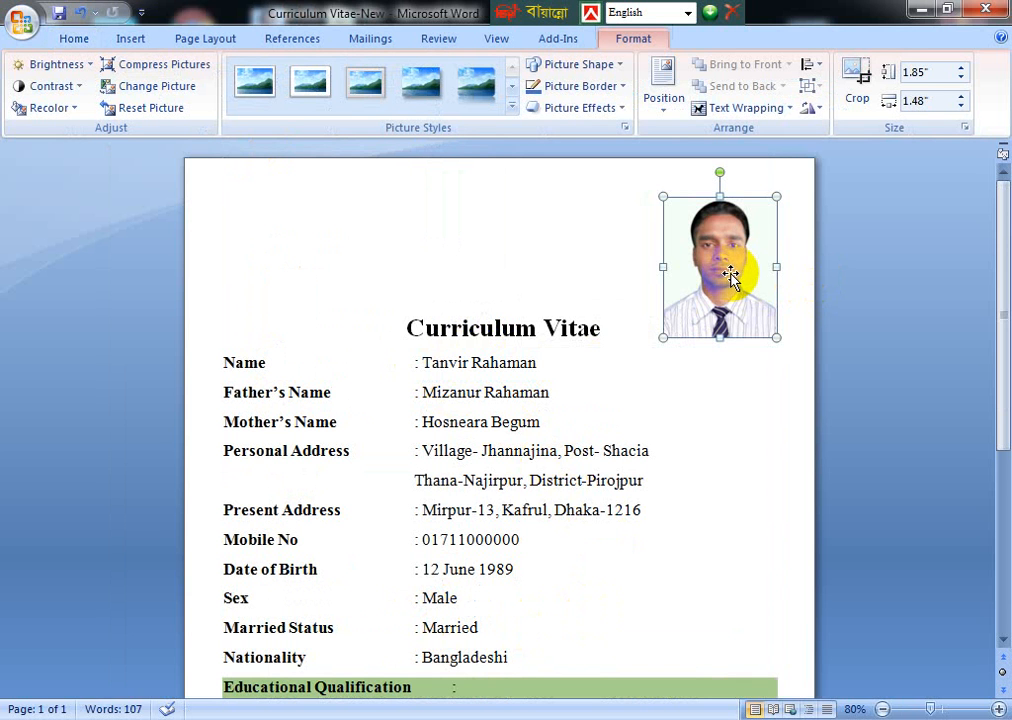
pyautogui.click(422, 362)
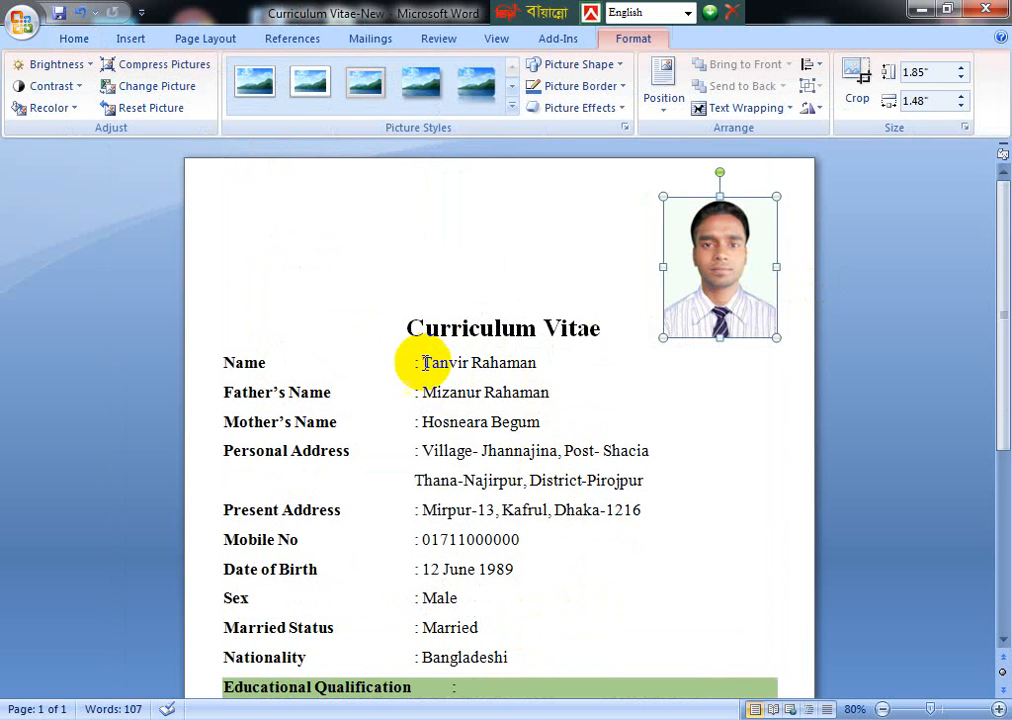
pyautogui.moveTo(422, 362); pyautogui.dragTo(545, 362)
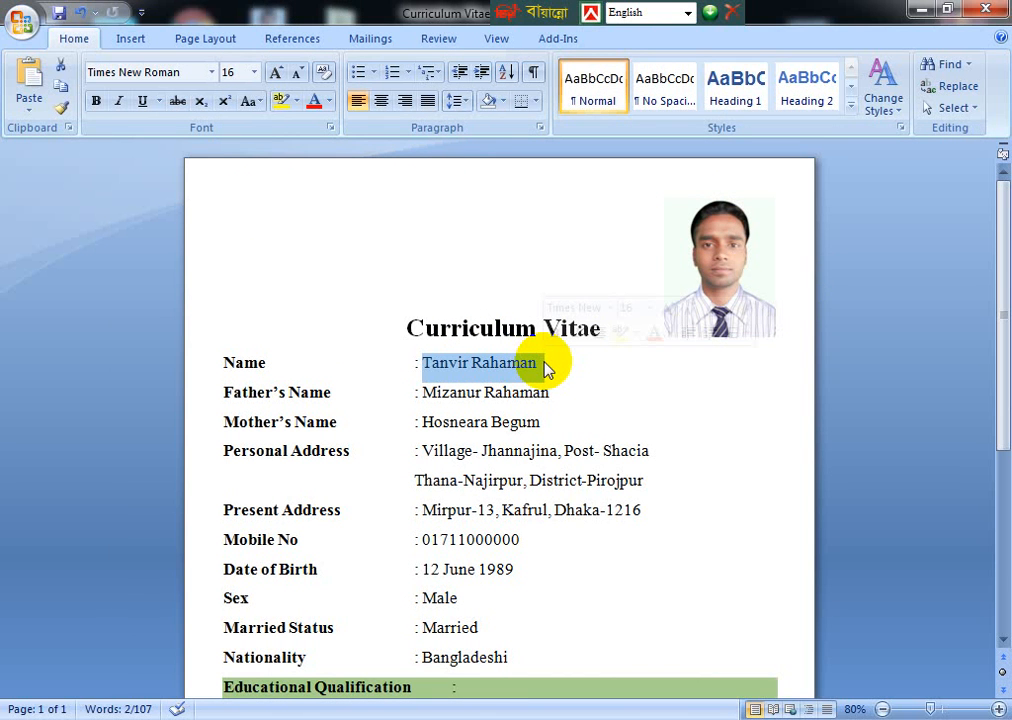
# - Replace the Name line with the new holder's full name and copy its surname
pyautogui.write('a')
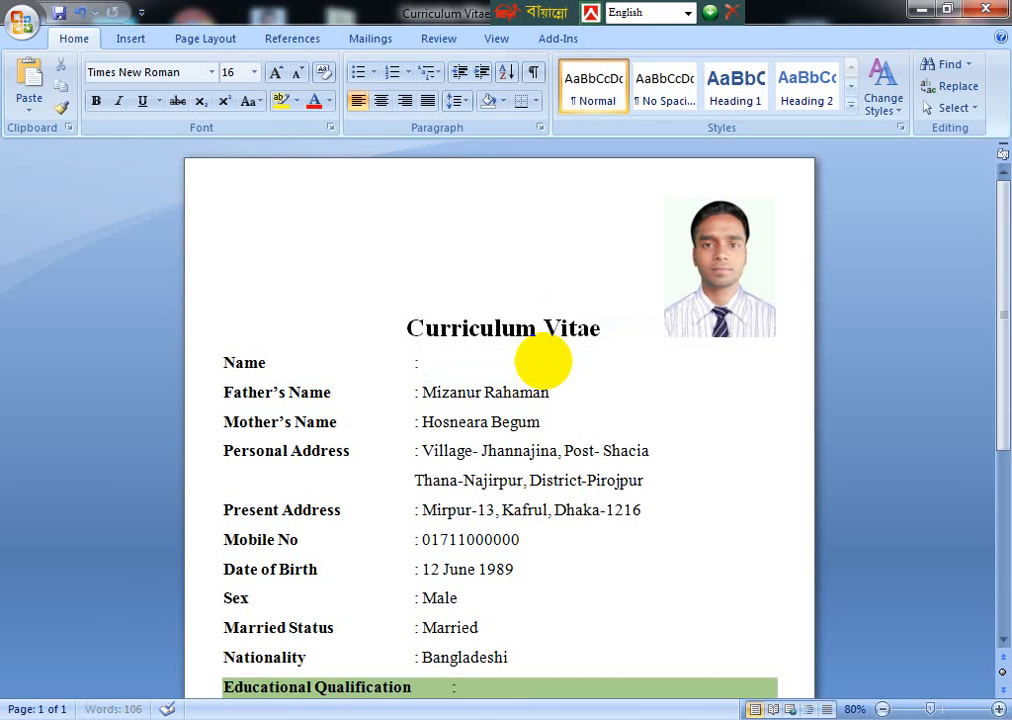
pyautogui.press('BackSpace')
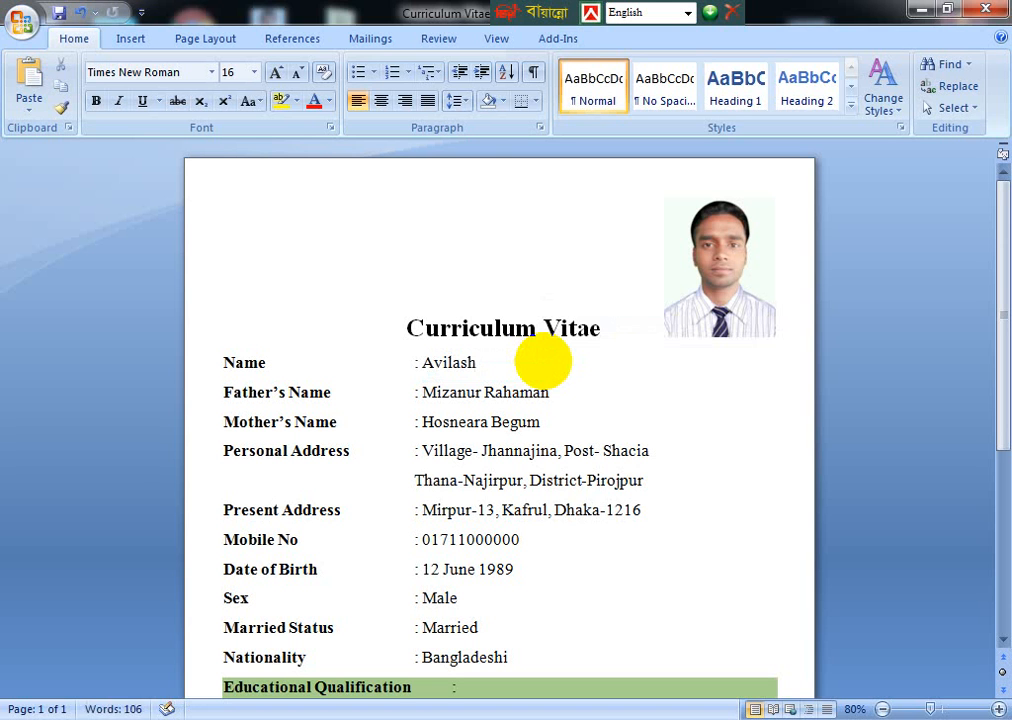
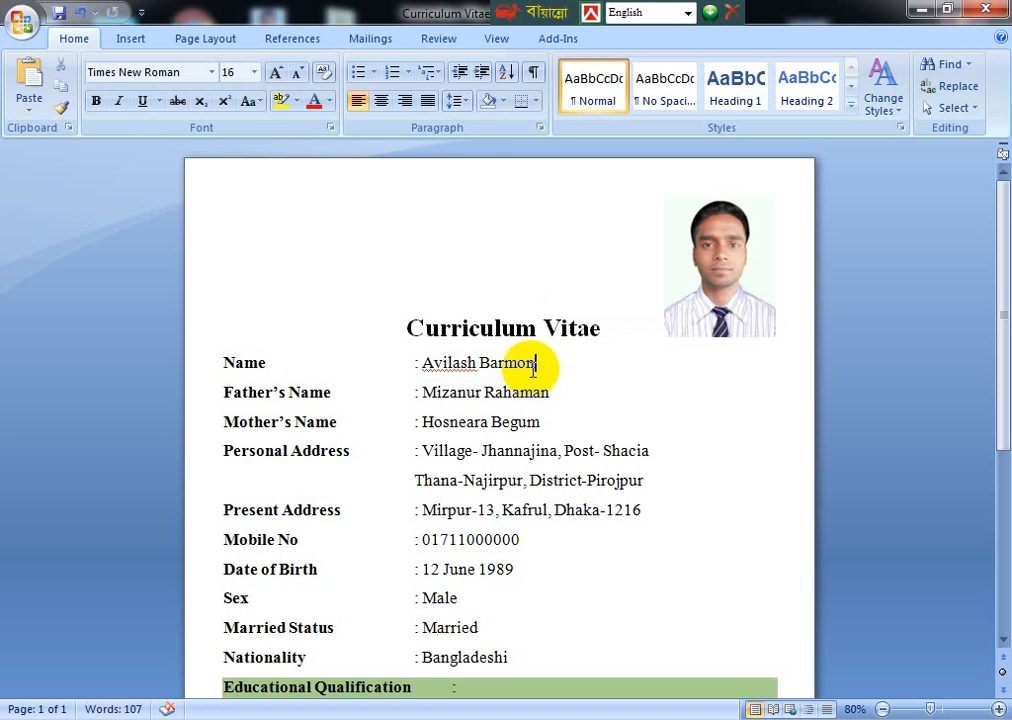
pyautogui.moveTo(536, 363); pyautogui.dragTo(480, 368)
pyautogui.hotkey('ctrl', 'c')
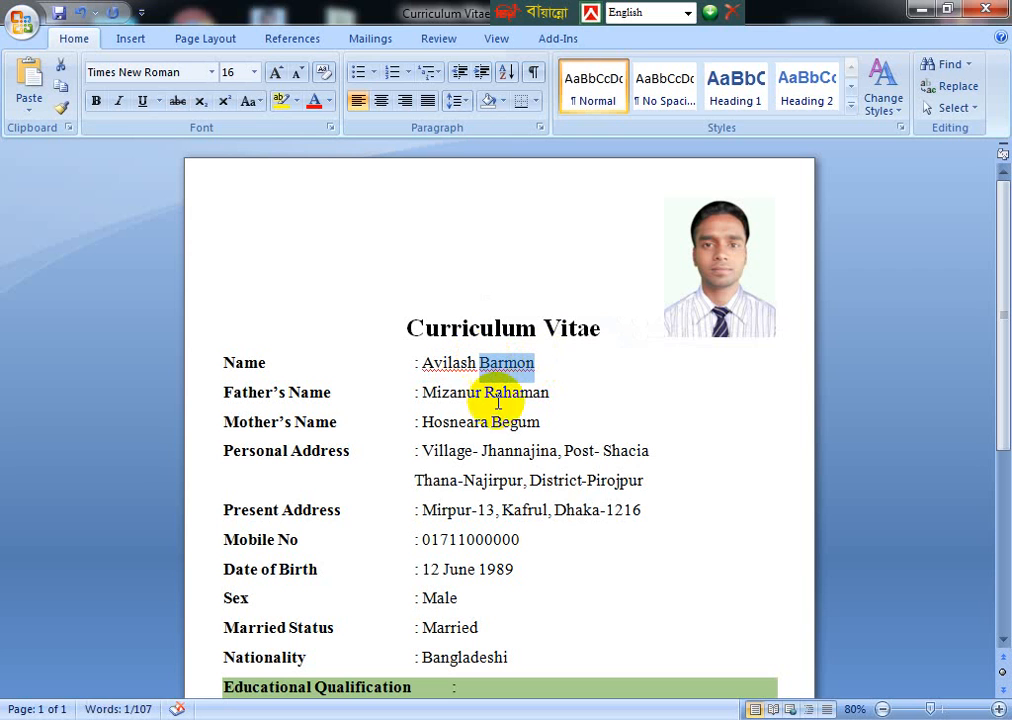
# - Replace the Father's Name with his first name followed by the pasted surname
pyautogui.moveTo(420, 390); pyautogui.dragTo(553, 388)
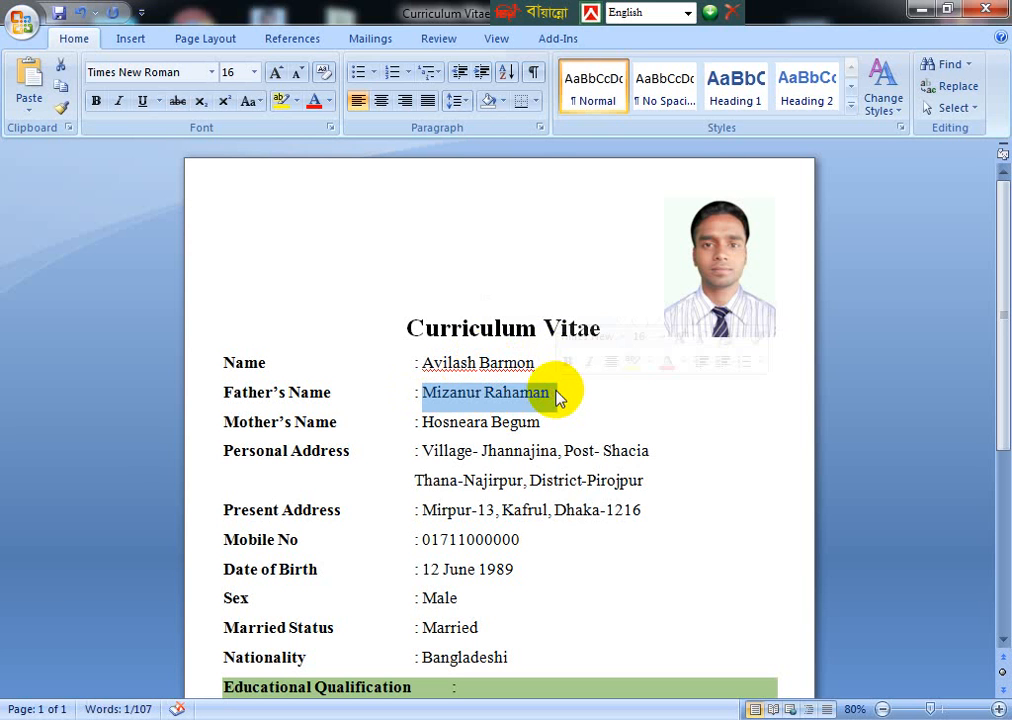
pyautogui.write('a')
pyautogui.press('BackSpace')
pyautogui.write('A')
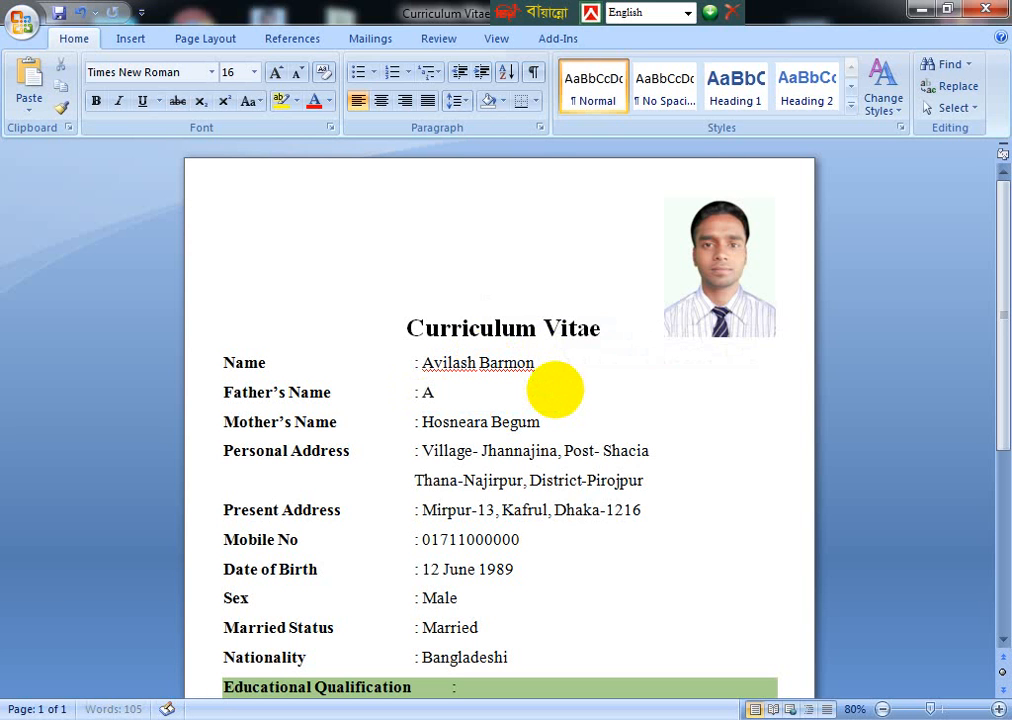
pyautogui.write('dhir')
pyautogui.hotkey('ctrl', 'v')
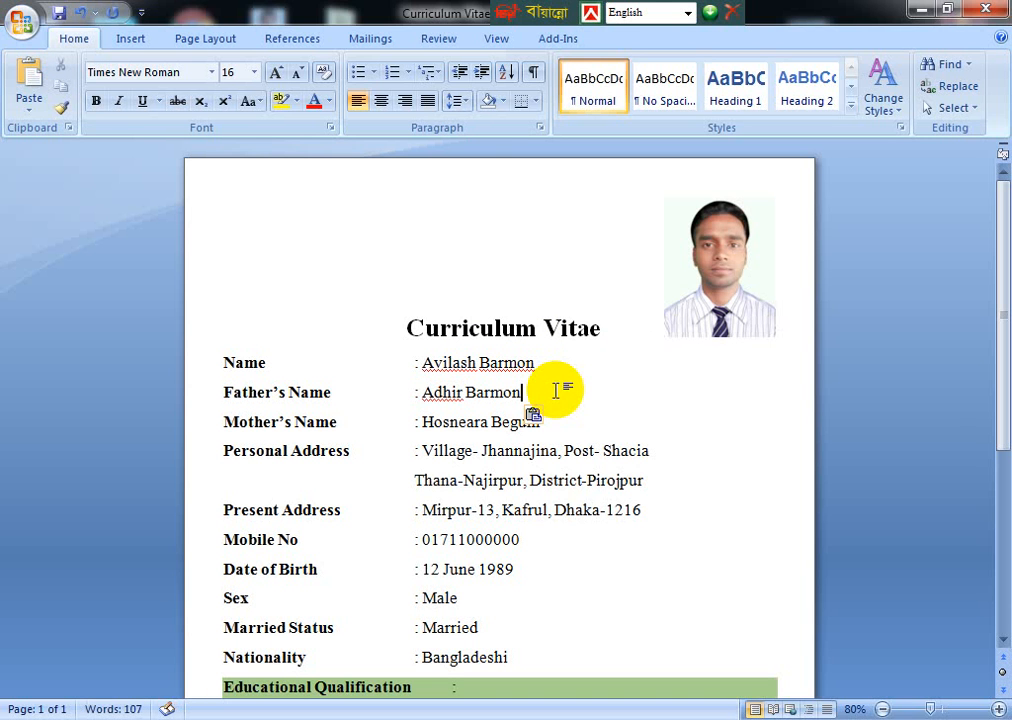
# - Replace the Mother's Name with her first name followed by the pasted surname
pyautogui.moveTo(422, 421); pyautogui.dragTo(541, 437)
pyautogui.write('La')
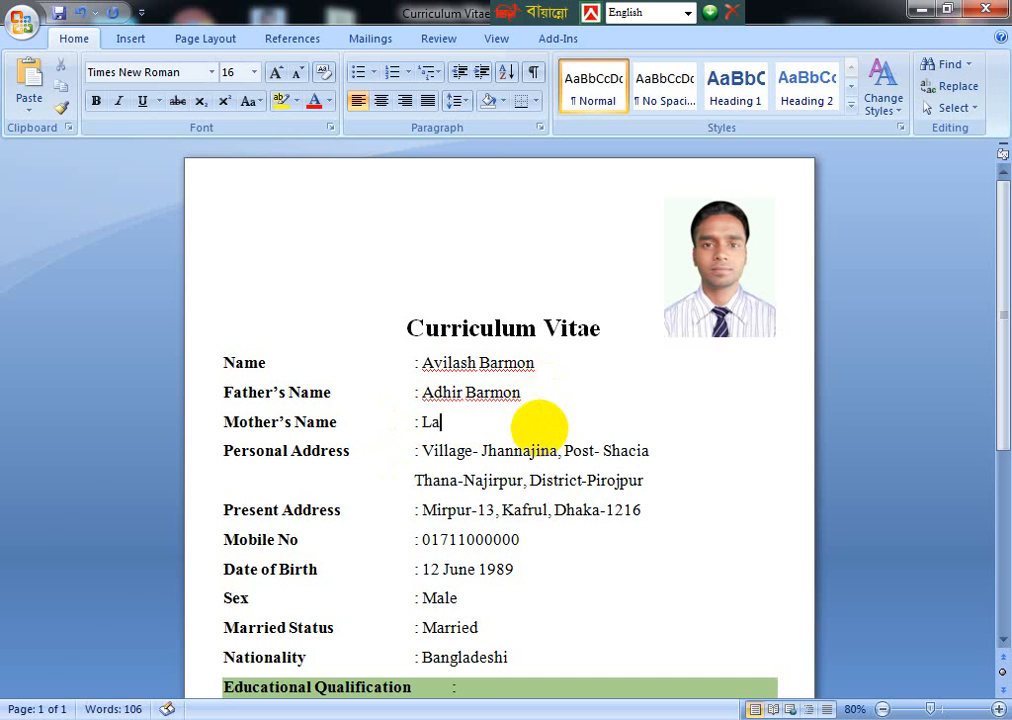
pyautogui.write('khmi')
pyautogui.hotkey('ctrl', 'b')
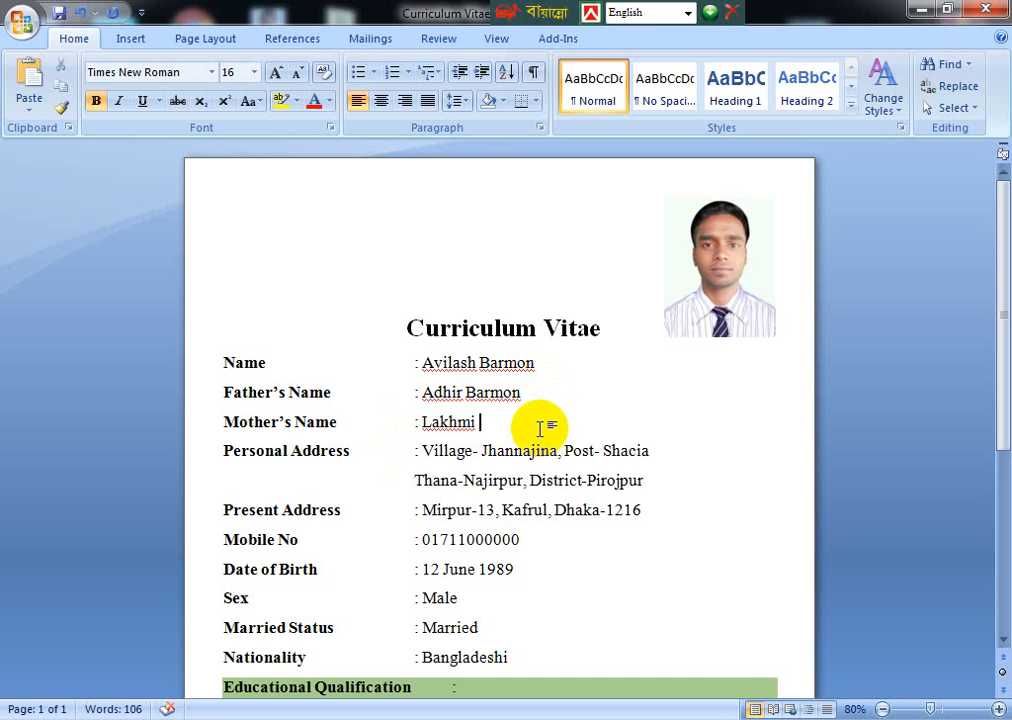
pyautogui.hotkey('ctrl', 'v')
pyautogui.scroll(-2, 549, 430)
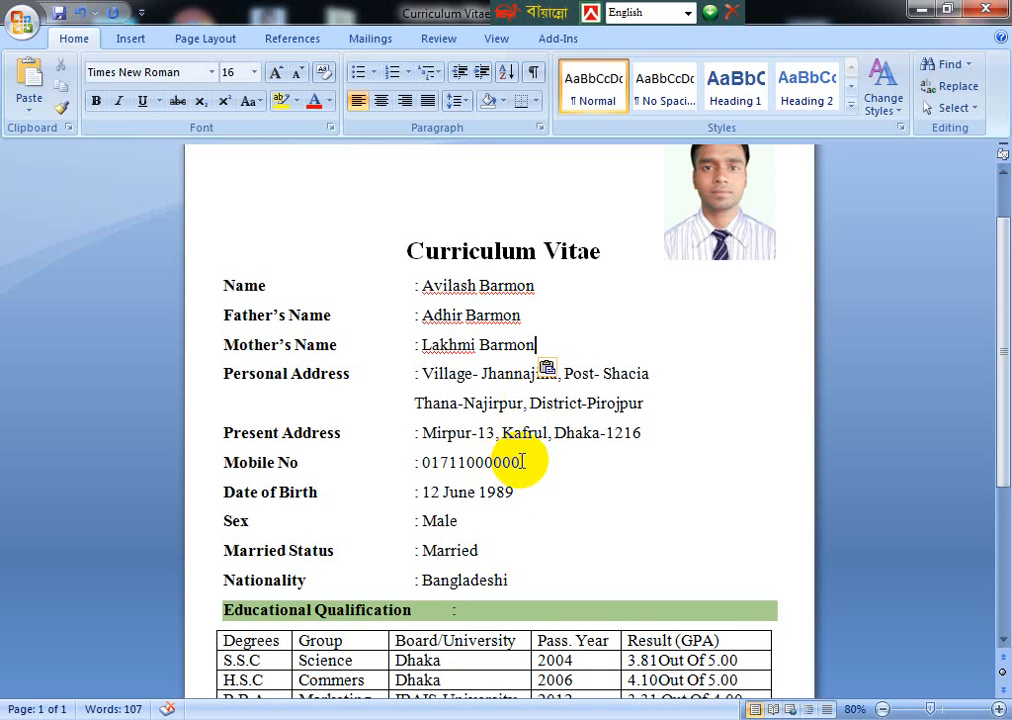
# - Retype the last seven digits of the Mobile No with the new number's digits, then scroll down
pyautogui.moveTo(522, 463); pyautogui.dragTo(456, 462)
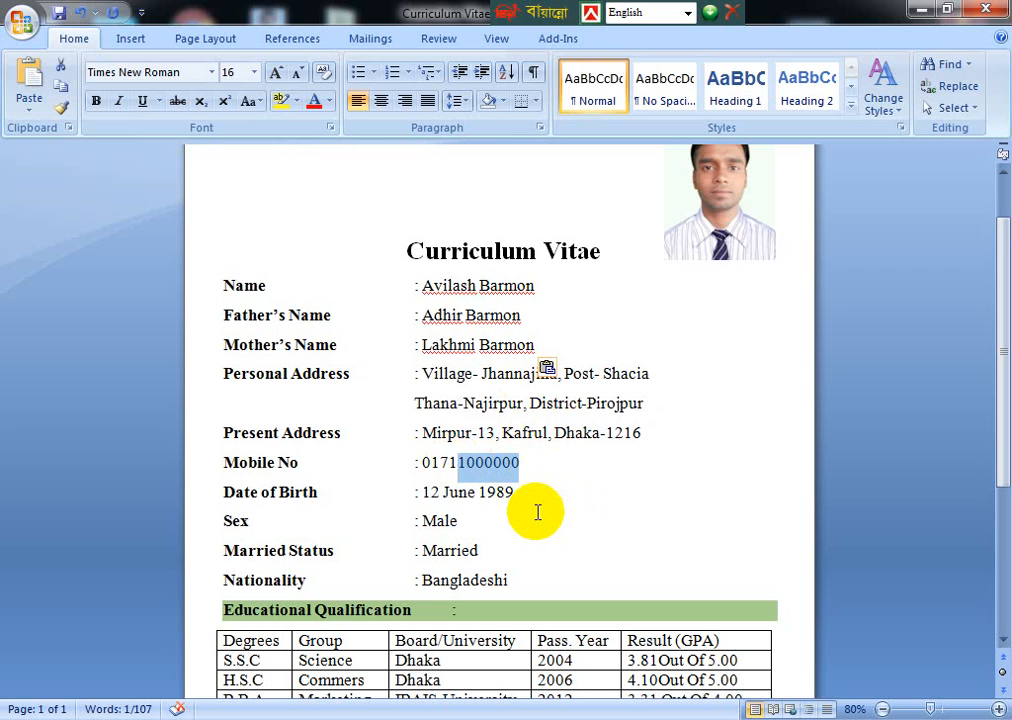
pyautogui.press('Delete')
pyautogui.write('259')
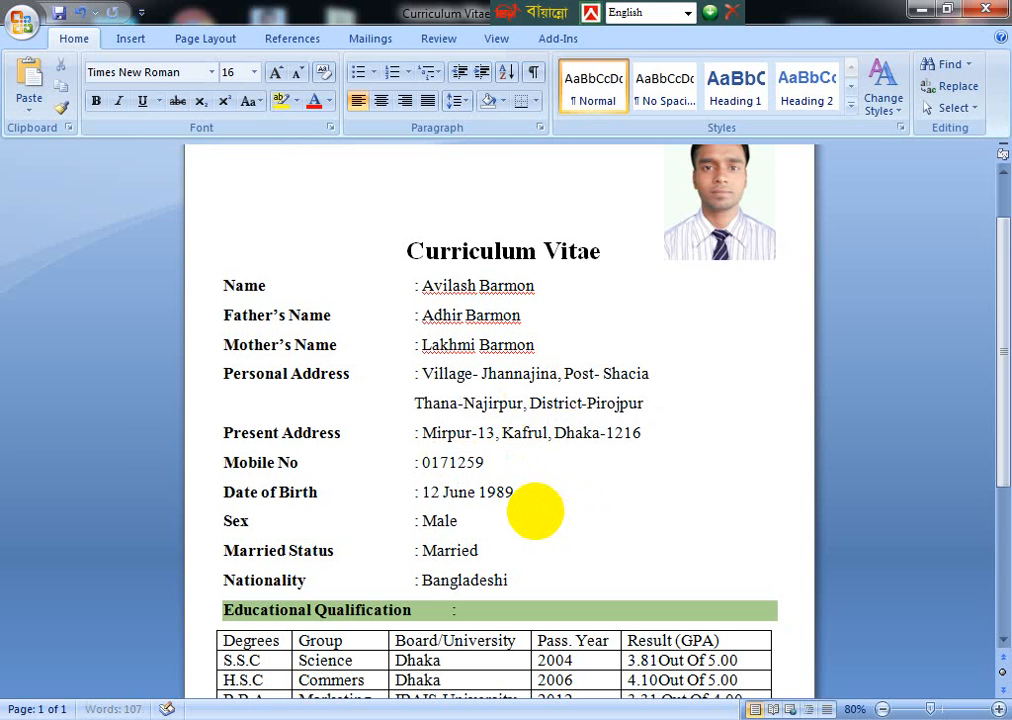
pyautogui.write('1508')
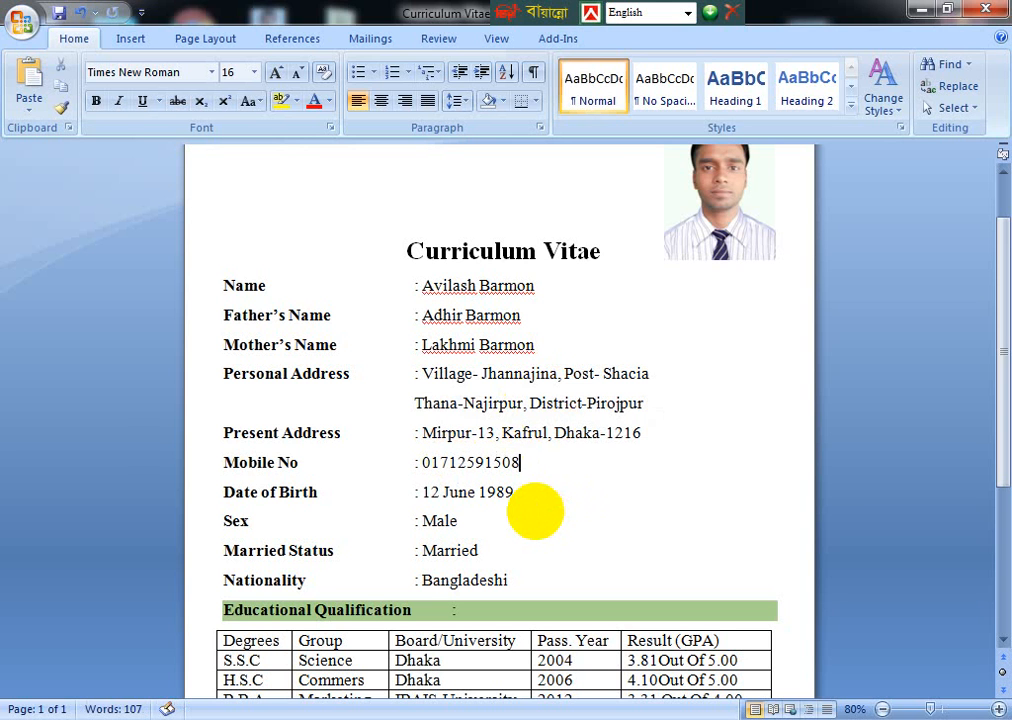
pyautogui.click(571, 524)
pyautogui.scroll(-2, 513, 515)
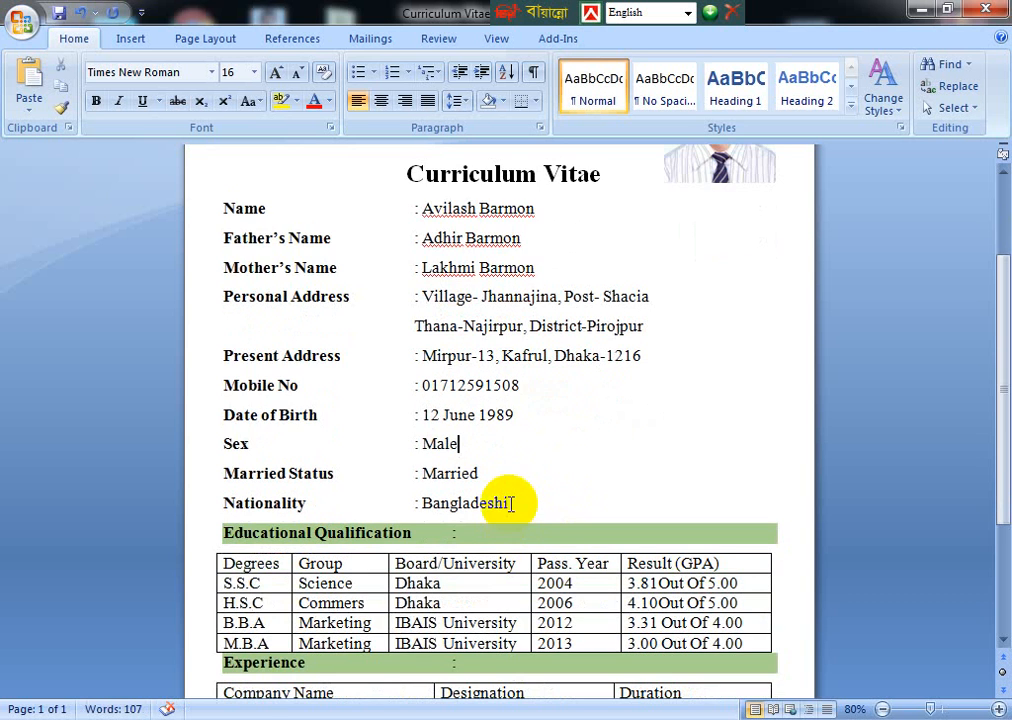
pyautogui.scroll(-1, 513, 486)
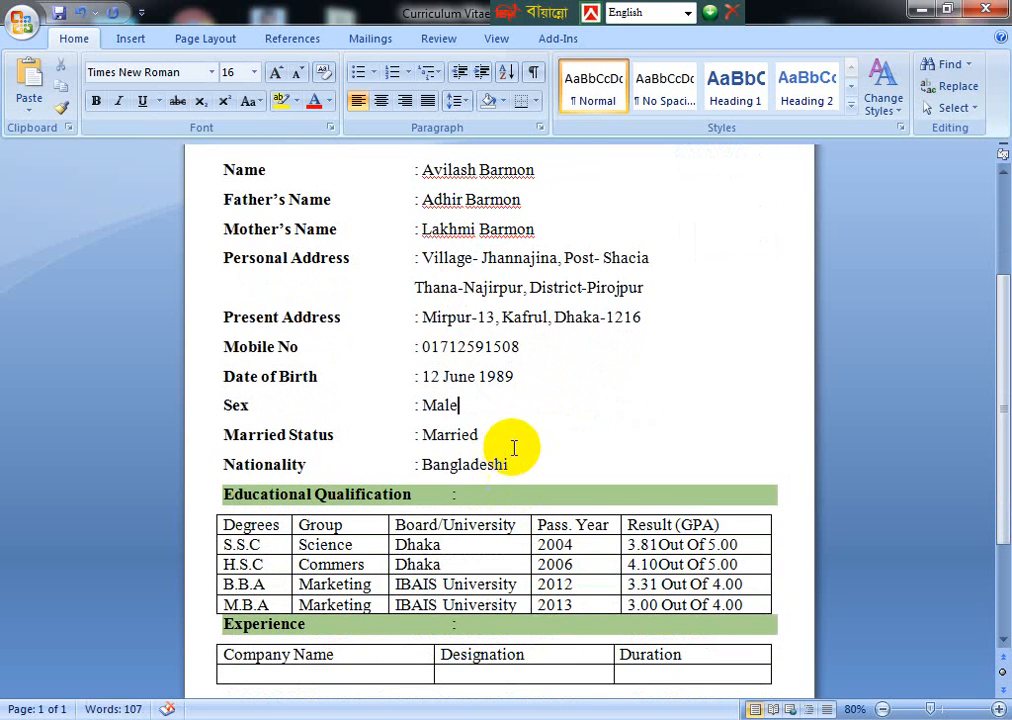
pyautogui.scroll(-3, 515, 447)
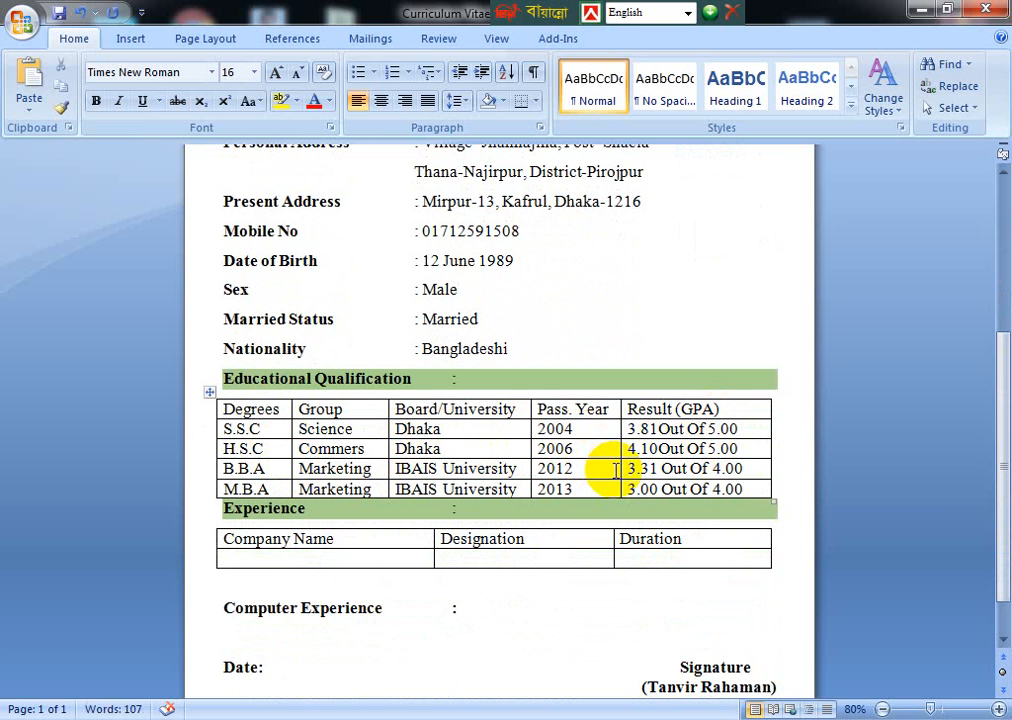
pyautogui.scroll(-1, 598, 468)
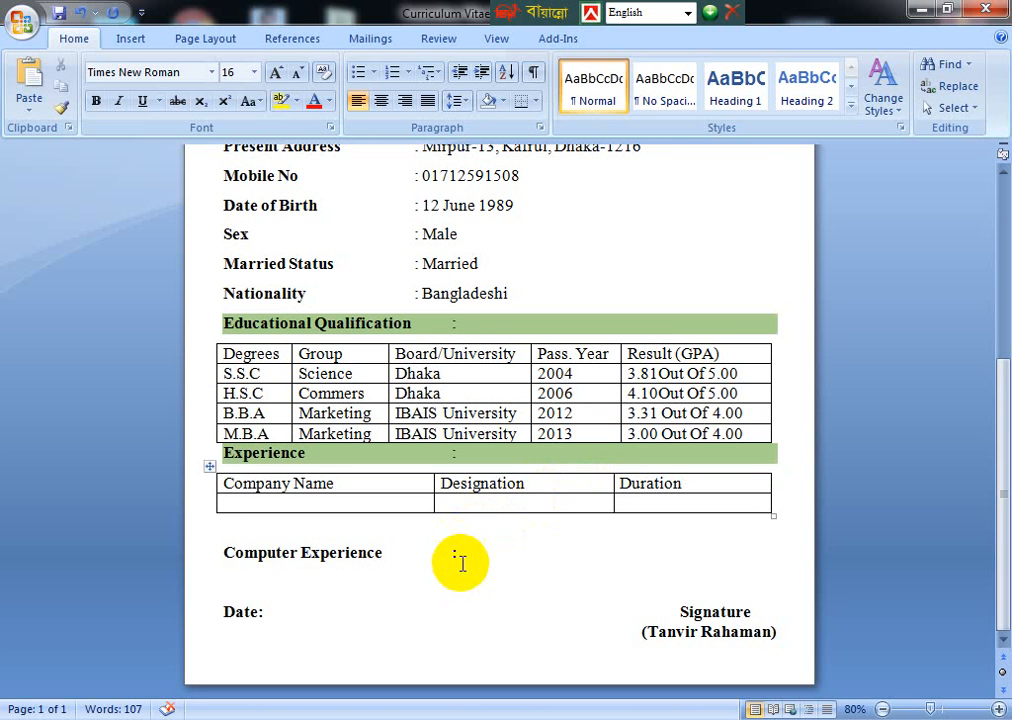
# - Click through the empty Experience table cells and the Computer Experience line
pyautogui.click(289, 502)
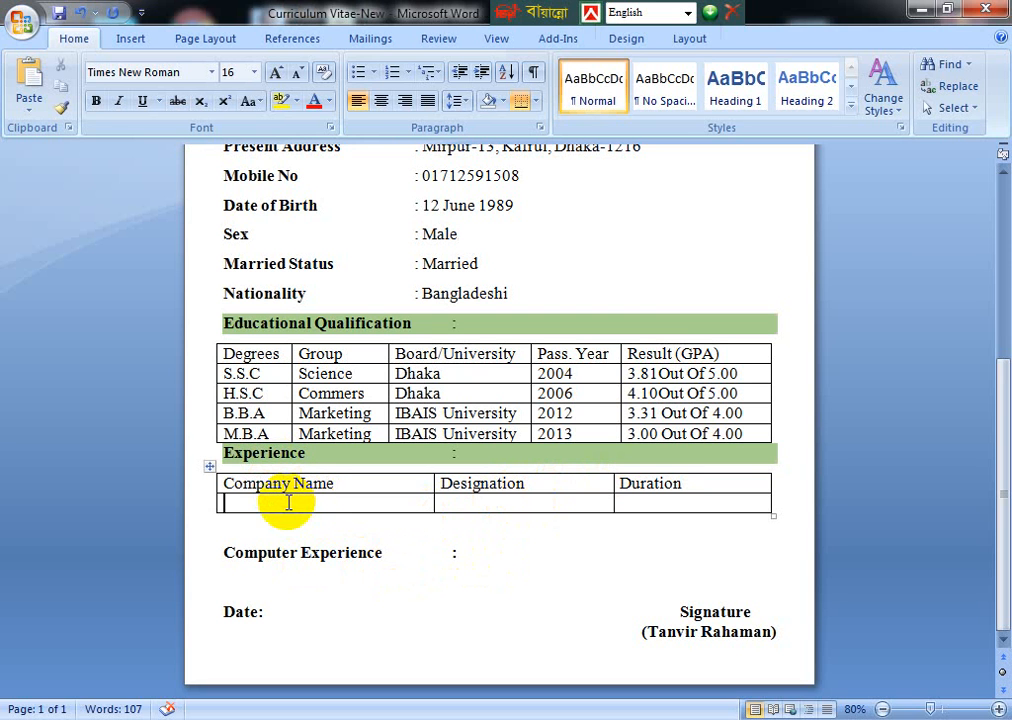
pyautogui.click(479, 503)
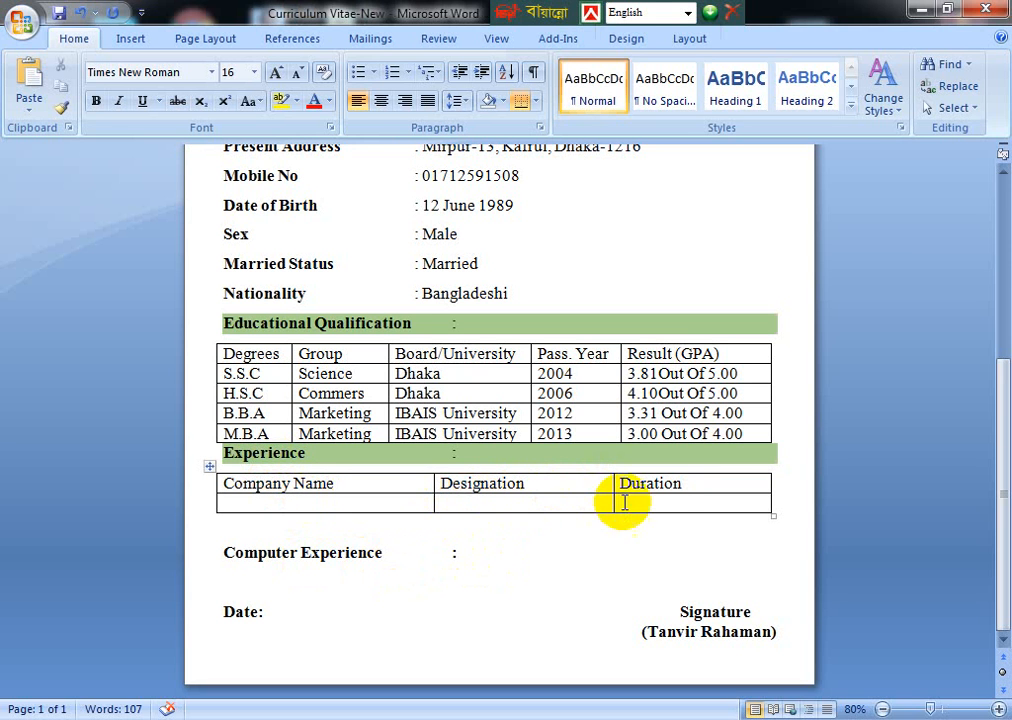
pyautogui.click(662, 502)
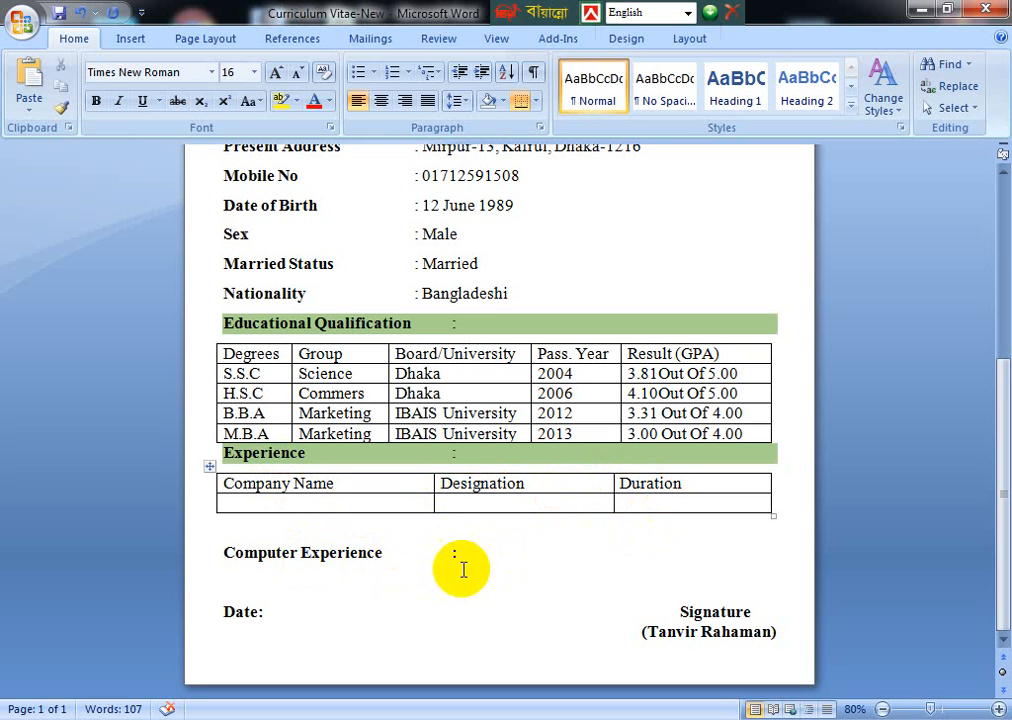
pyautogui.click(490, 557)
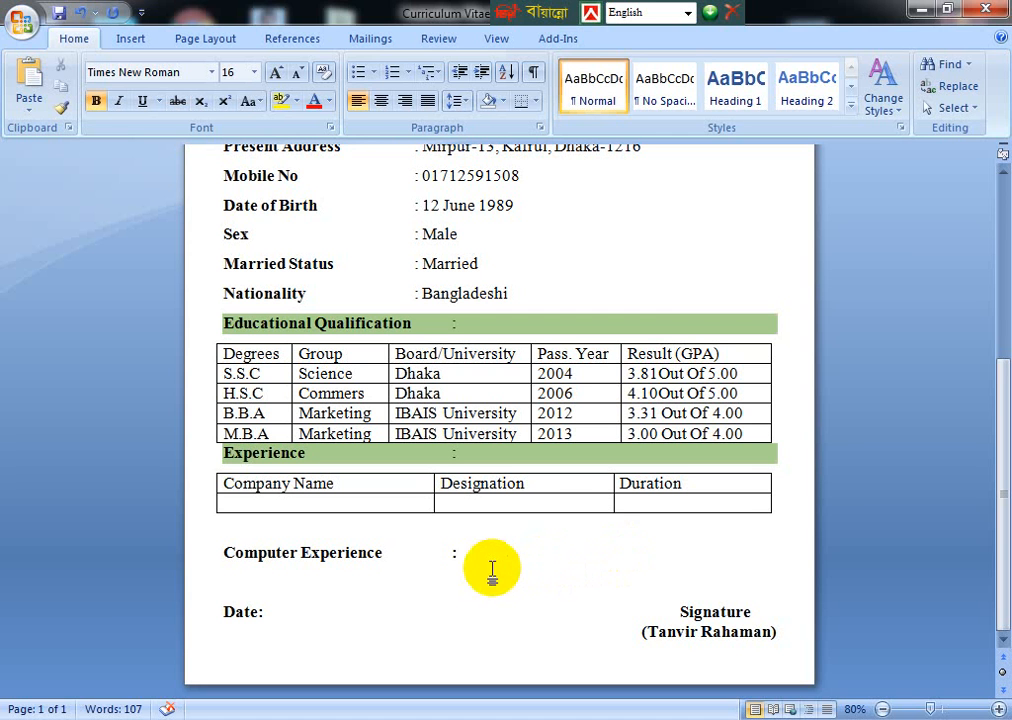
pyautogui.moveTo(492, 573); pyautogui.dragTo(700, 583)
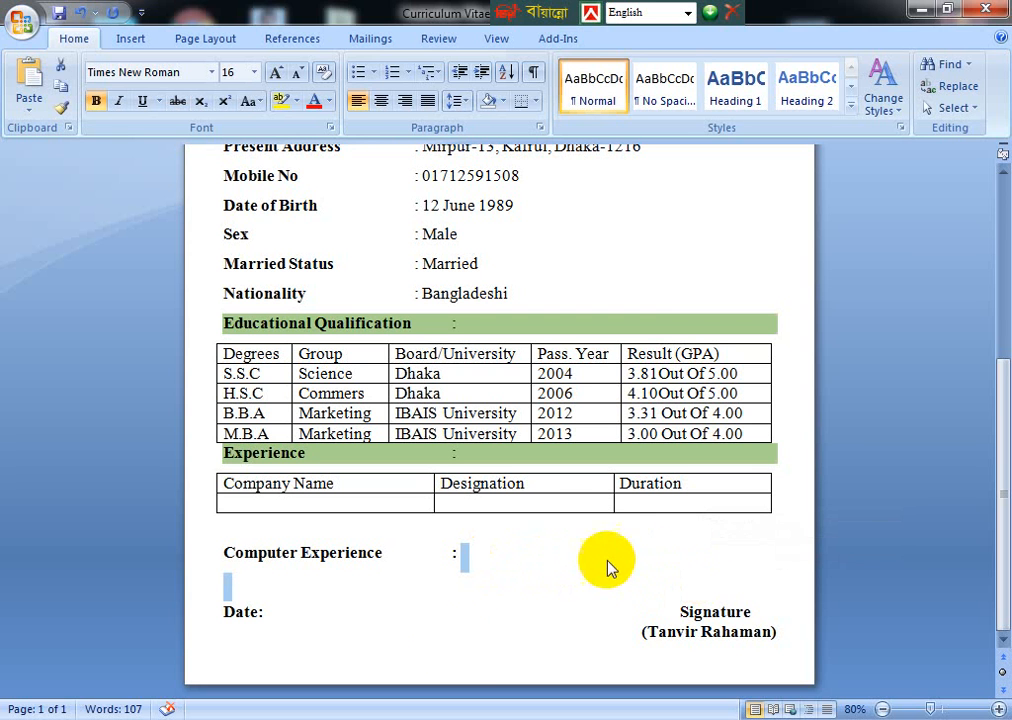
# - Select the old name in brackets under Signature
pyautogui.click(515, 636)
pyautogui.click(295, 619)
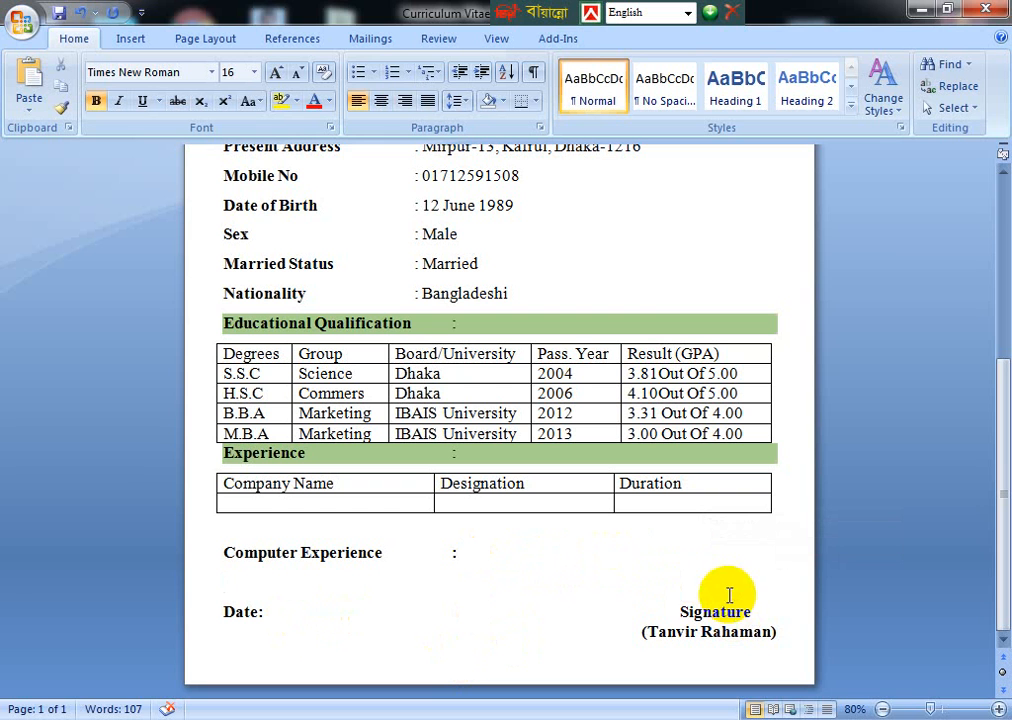
pyautogui.press('Up')
pyautogui.moveTo(648, 630)
pyautogui.mouseDown()
pyautogui.moveTo(745, 637)
pyautogui.moveTo(740, 630)
pyautogui.moveTo(736, 645)
pyautogui.mouseUp()
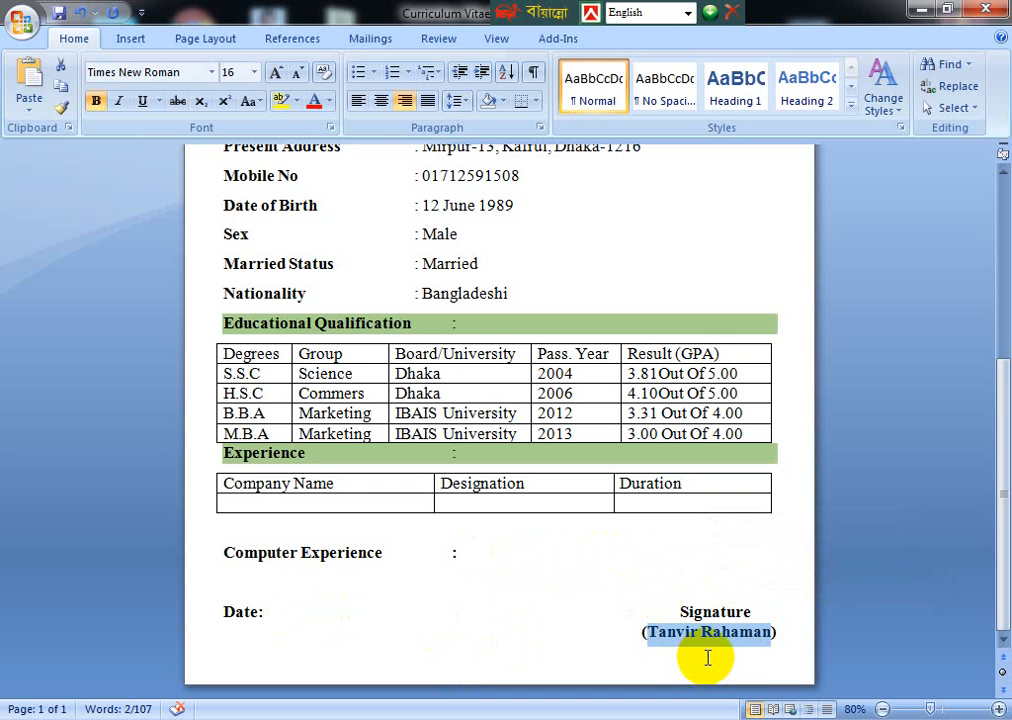
# - Type the new holder's full name over the old signature name and scroll back to the top
pyautogui.write('a')
pyautogui.press('BackSpace')
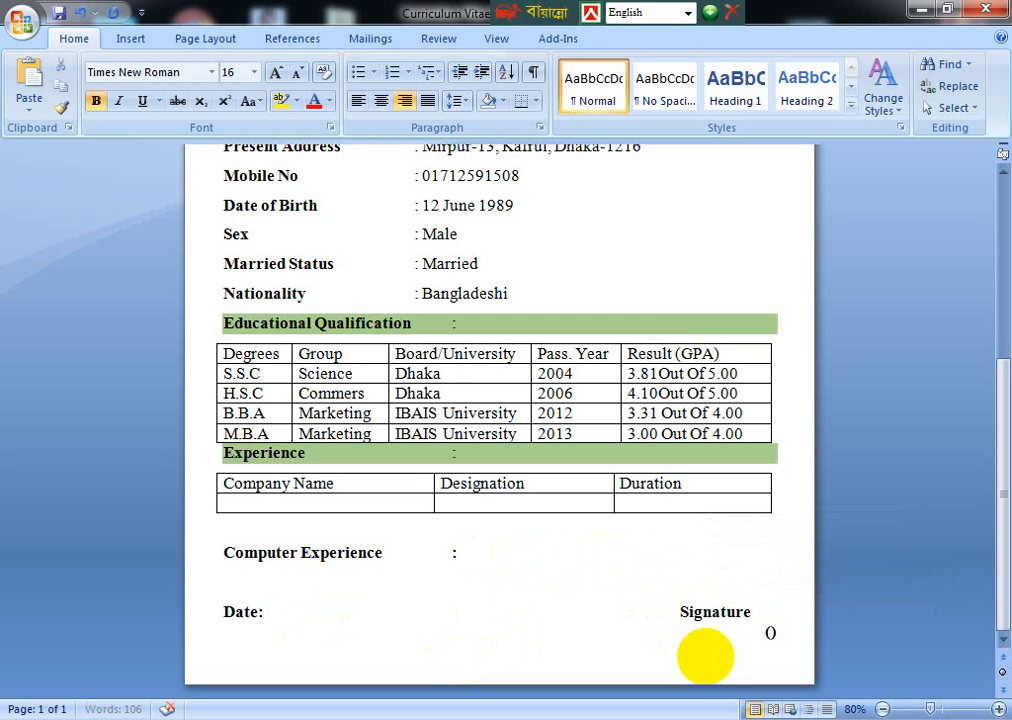
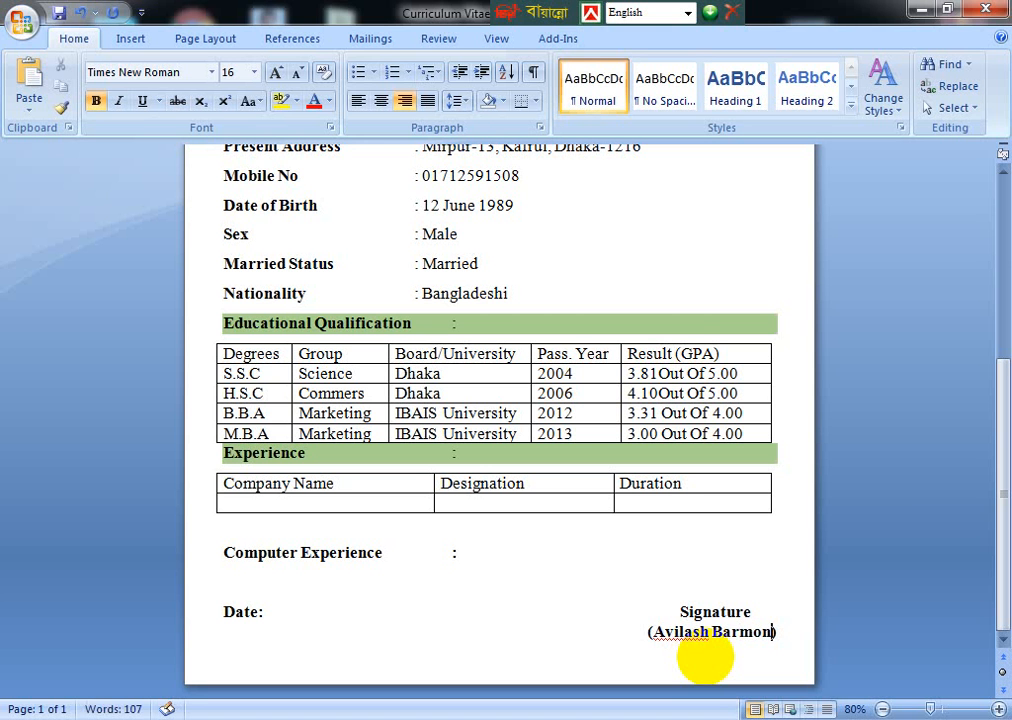
pyautogui.click(553, 598)
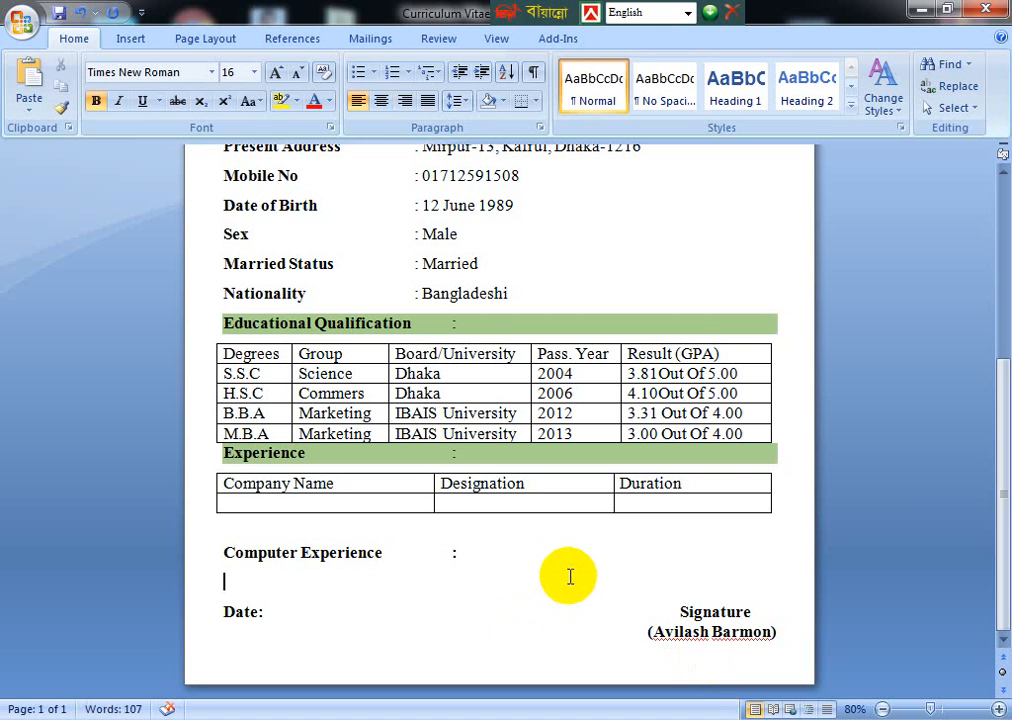
pyautogui.scroll(4, 557, 416)
pyautogui.scroll(2, 555, 415)
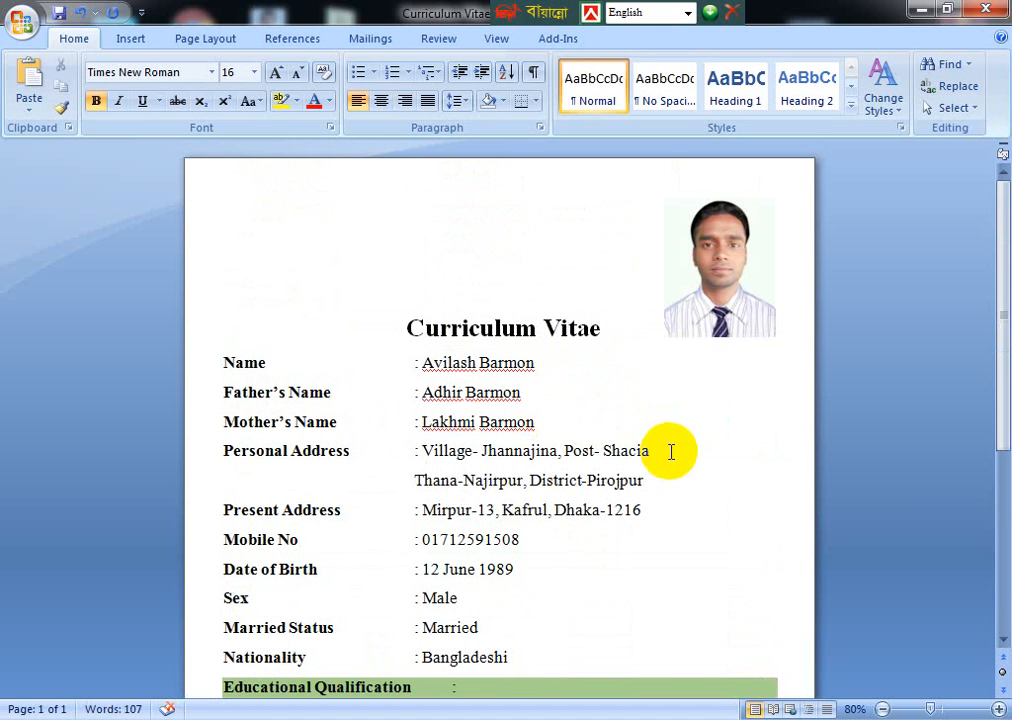
pyautogui.scroll(-5, 690, 444)
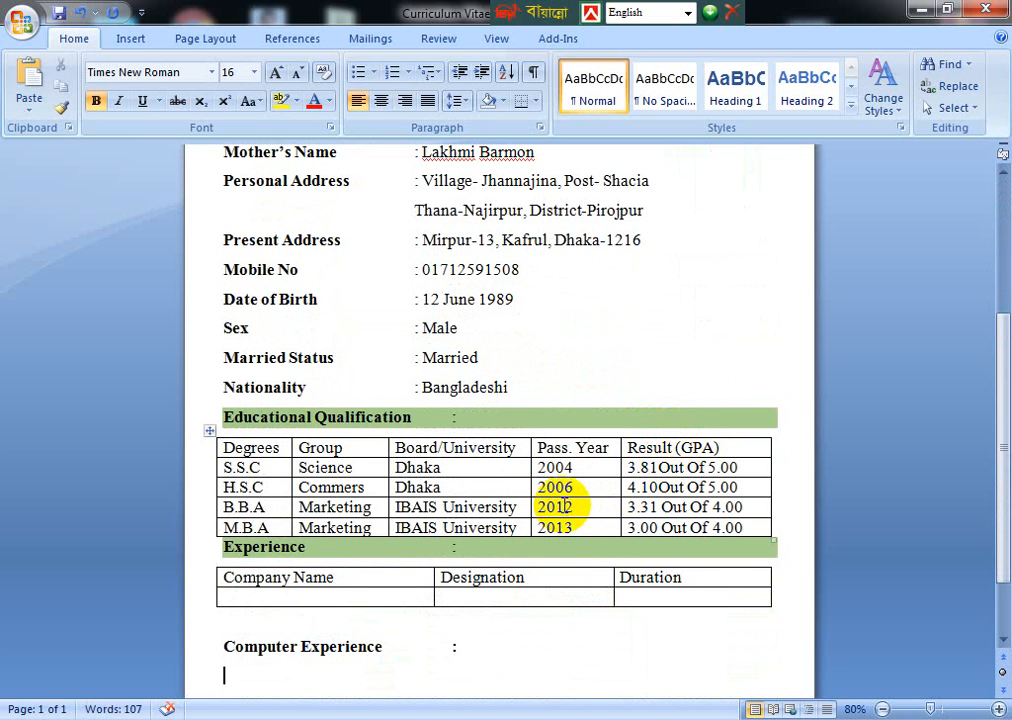
pyautogui.press('alt')
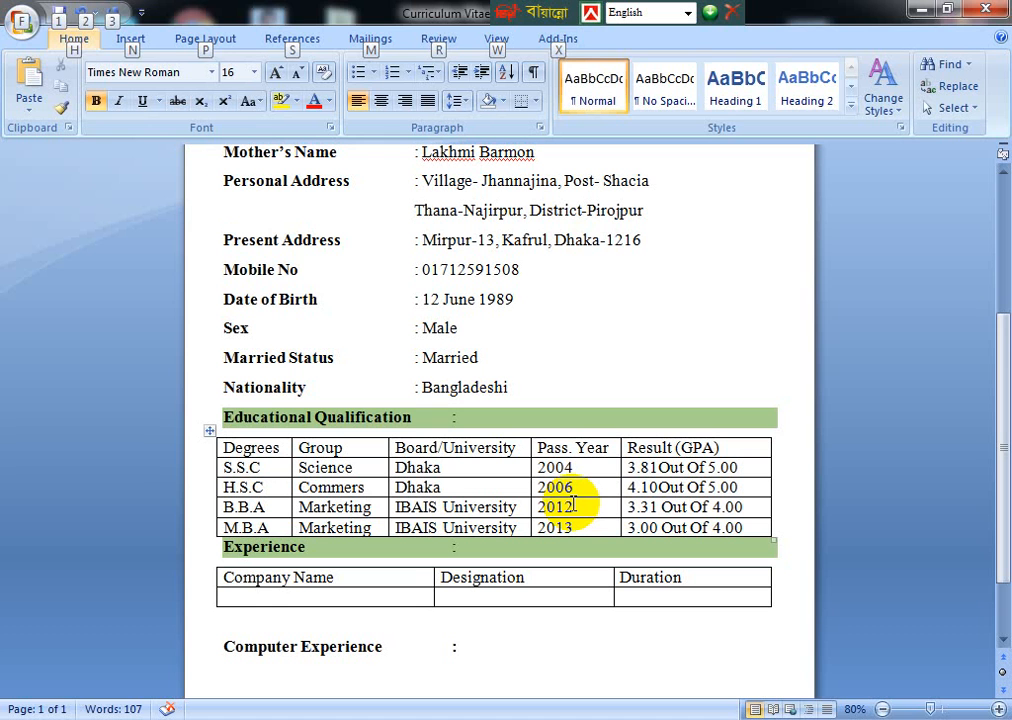
pyautogui.press('Escape')
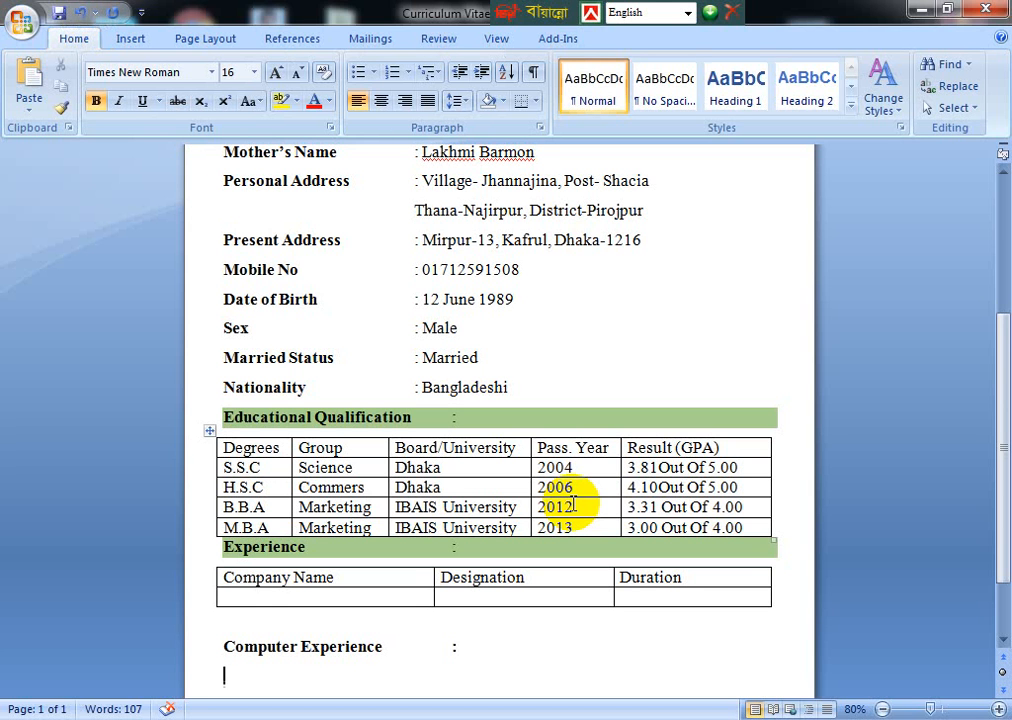
pyautogui.press('alt')
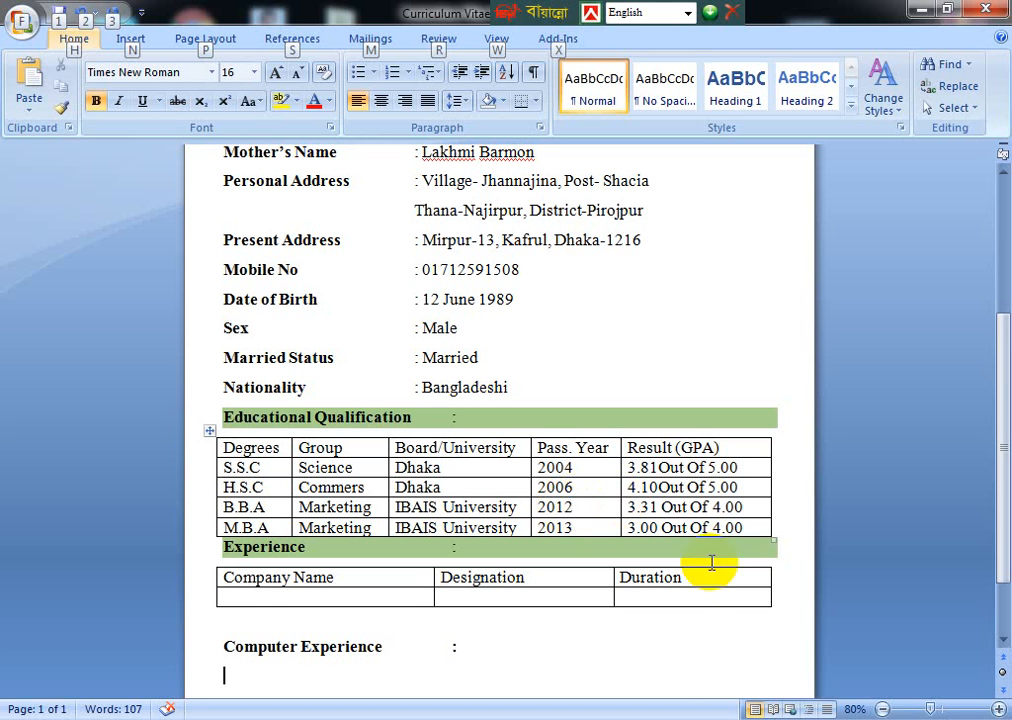